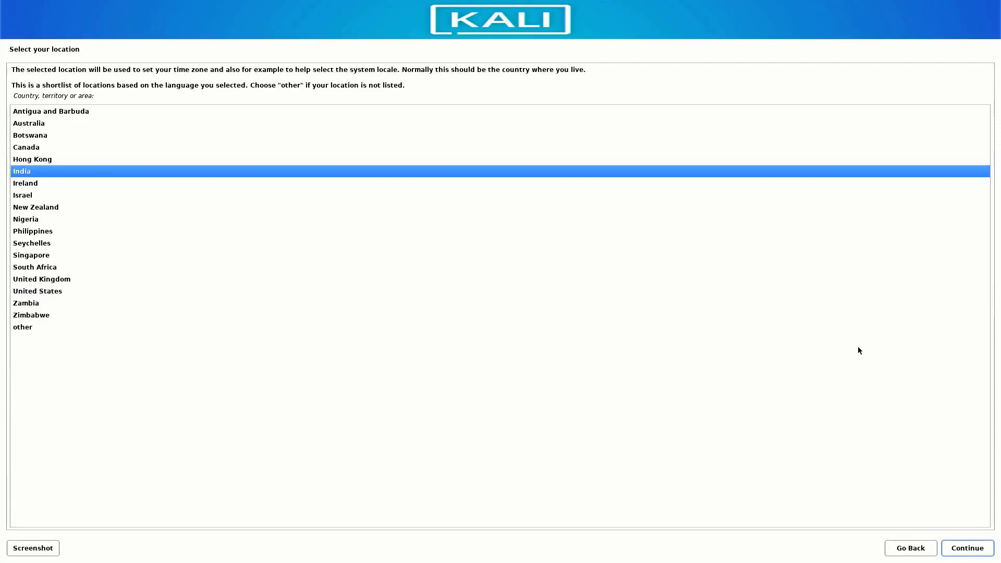
# Accept India as the location and the American English keyboard layout.
pyautogui.click(986, 554)
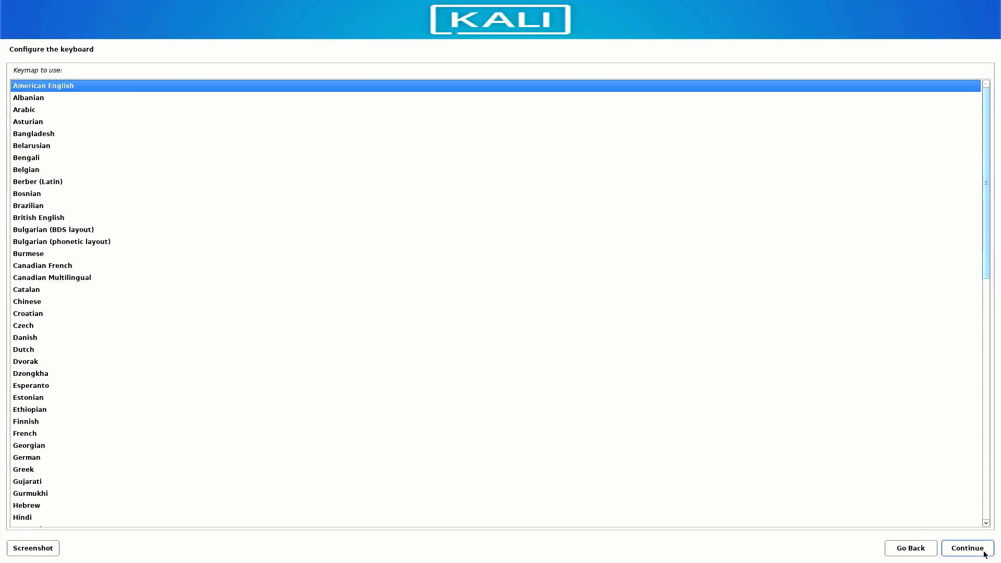
pyautogui.click(986, 554)
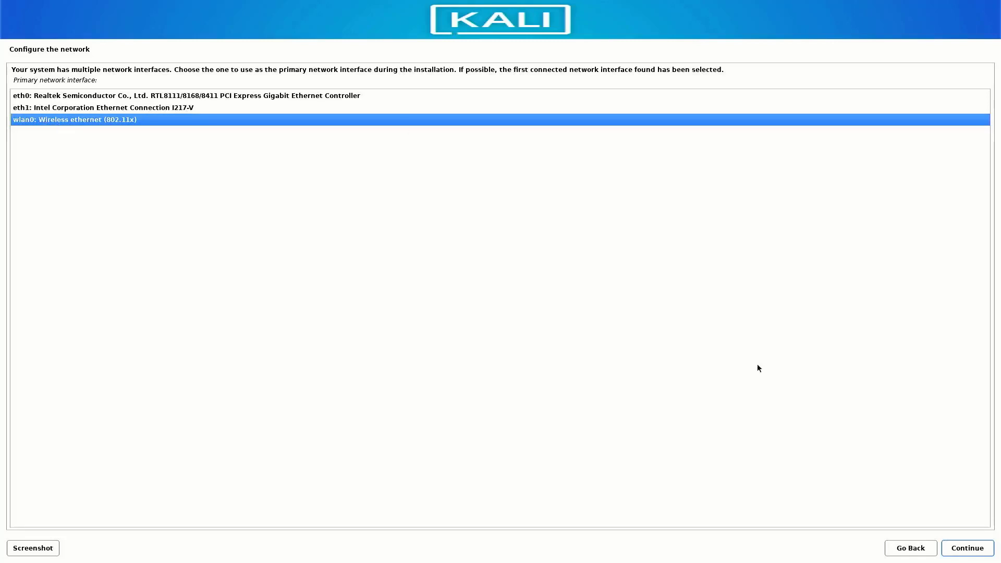
# Connect wlan0 to the chosen Wi-Fi network using WPA/WPA2 PSK and its passphrase.
pyautogui.click(968, 548)
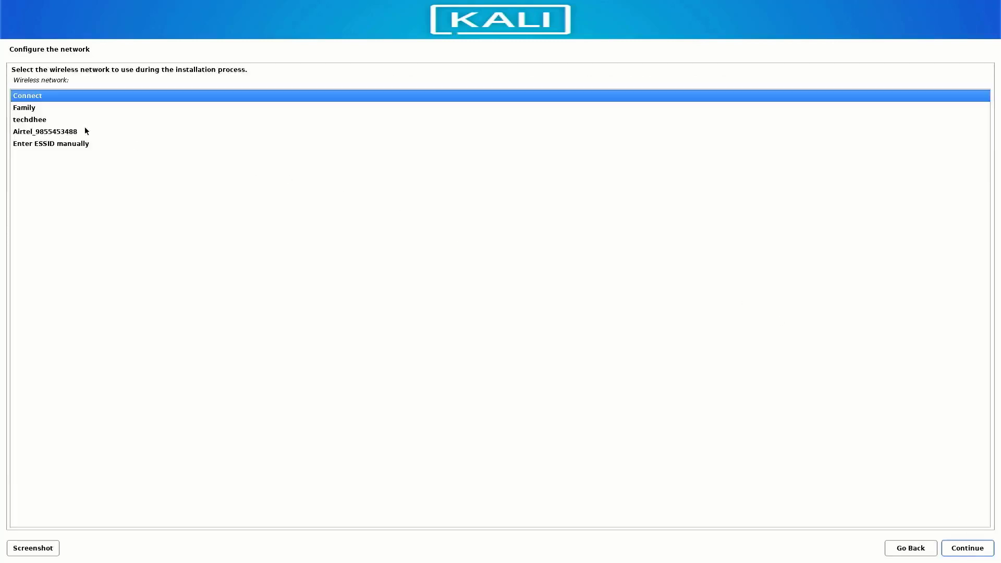
pyautogui.click(29, 120)
pyautogui.click(959, 551)
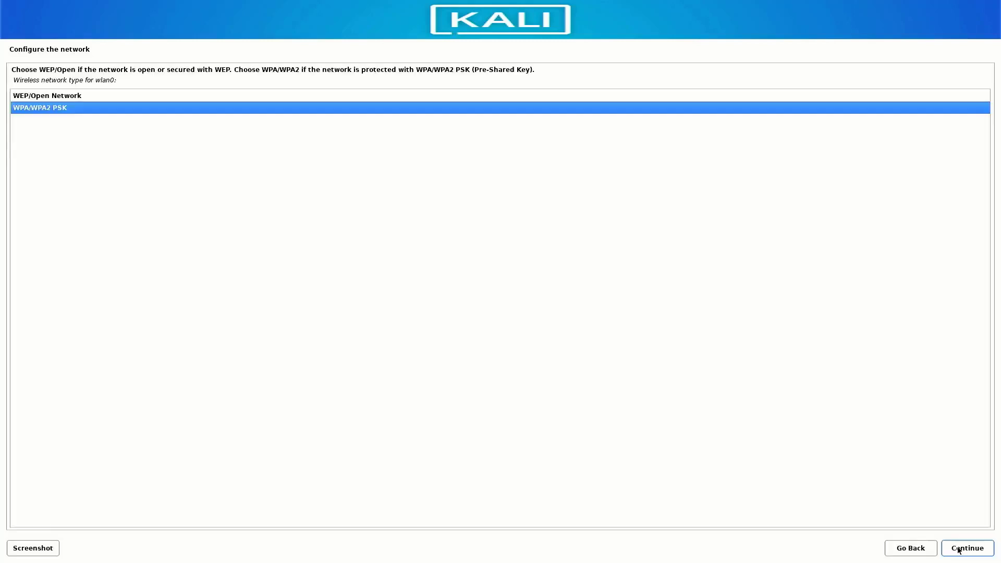
pyautogui.click(960, 551)
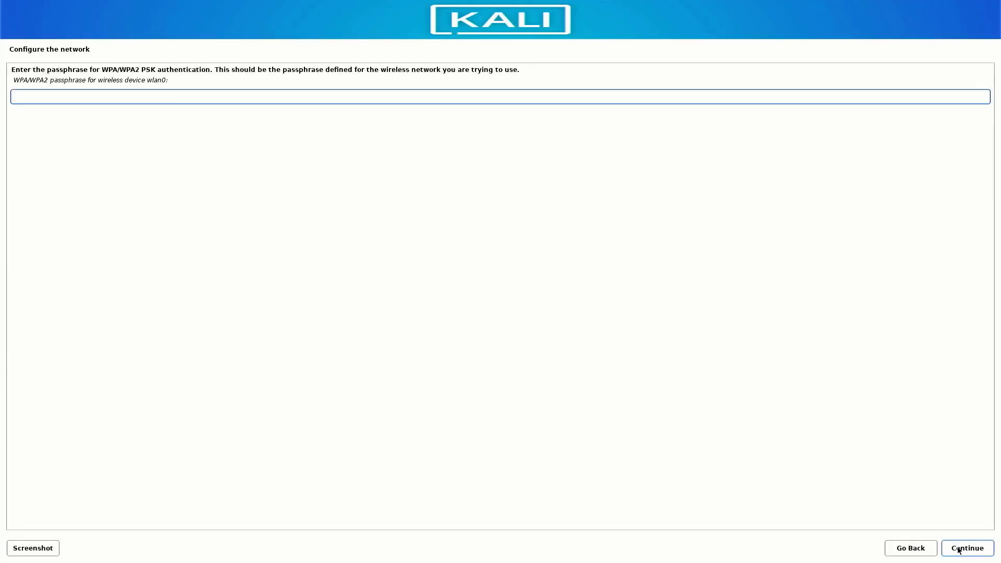
pyautogui.click(960, 551)
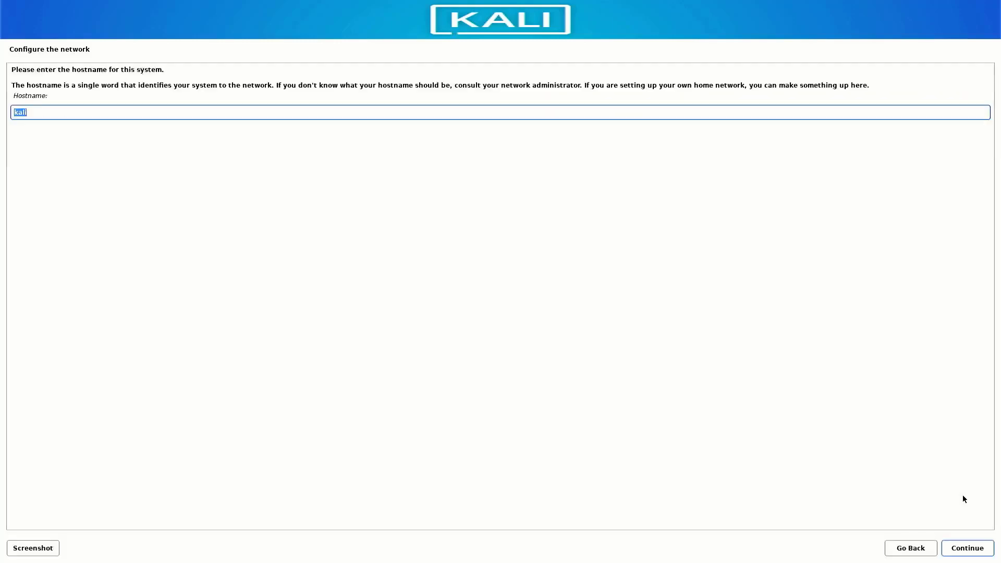
# Keep 'kali' as the hostname and leave the domain name blank.
pyautogui.click(89, 111)
pyautogui.click(983, 548)
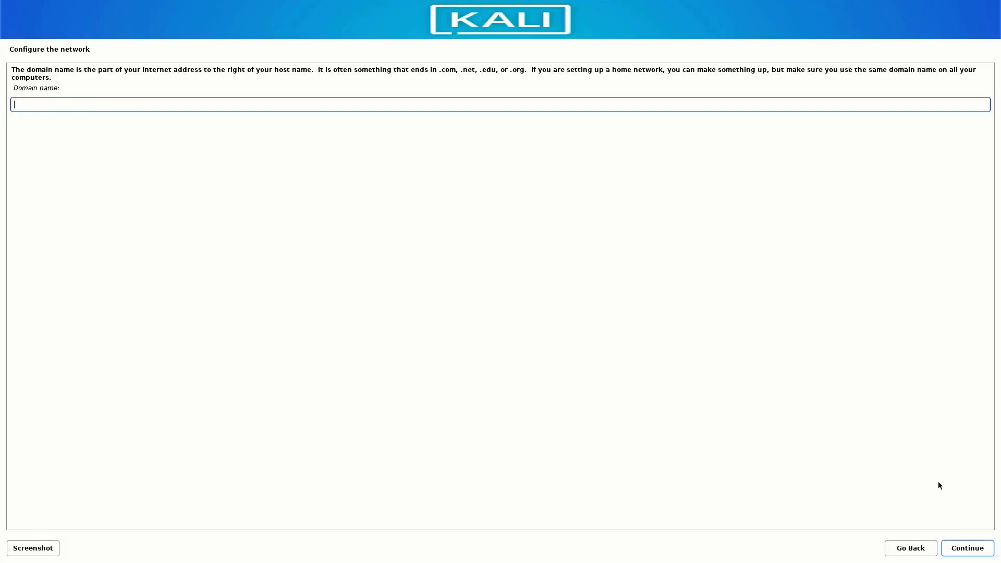
pyautogui.click(974, 553)
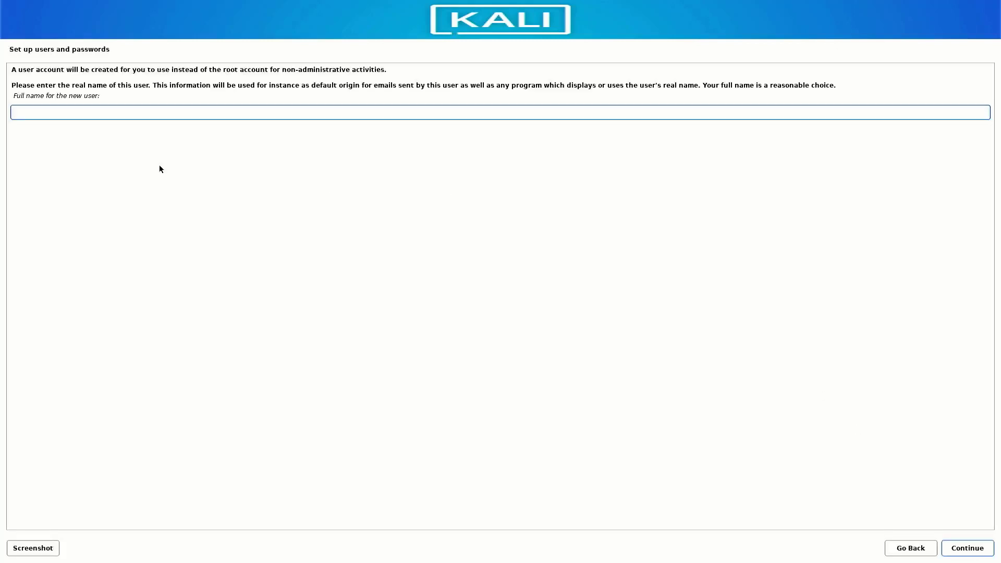
# Enter the new user's full name and username, then set and confirm the account password.
pyautogui.write('TECH DHEE')
pyautogui.click(969, 556)
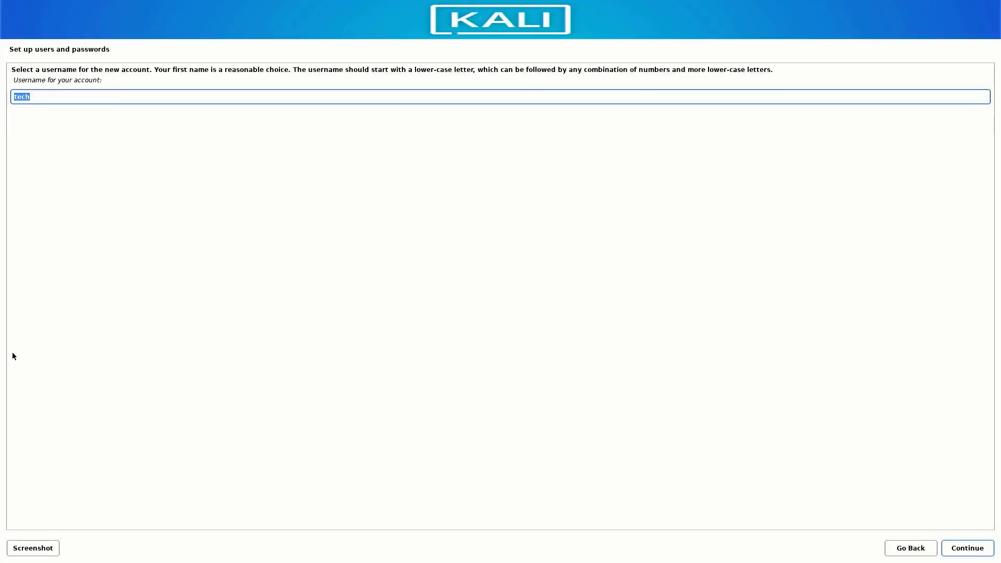
pyautogui.write('techdhee')
pyautogui.click(944, 543)
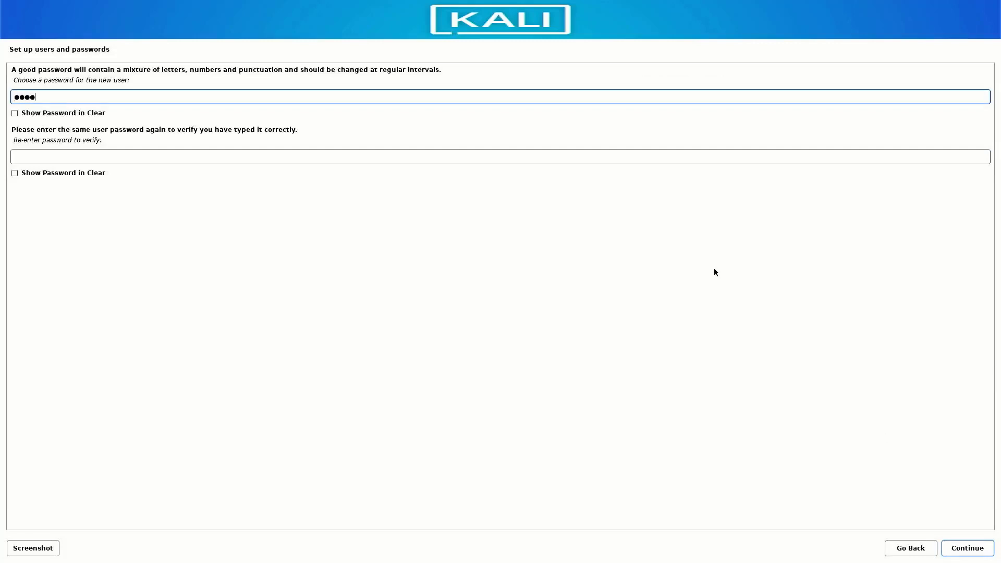
pyautogui.press('Tab')
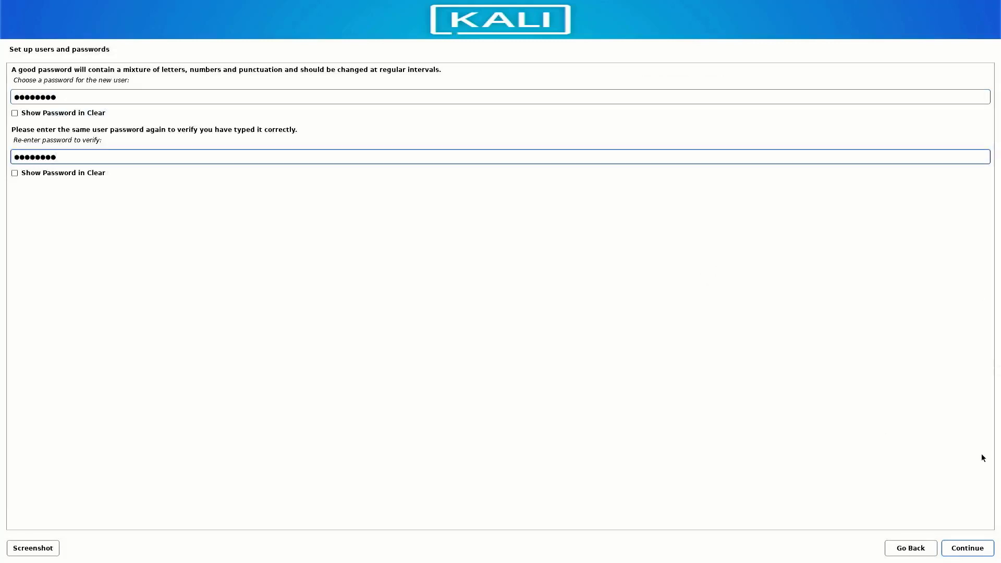
pyautogui.click(969, 548)
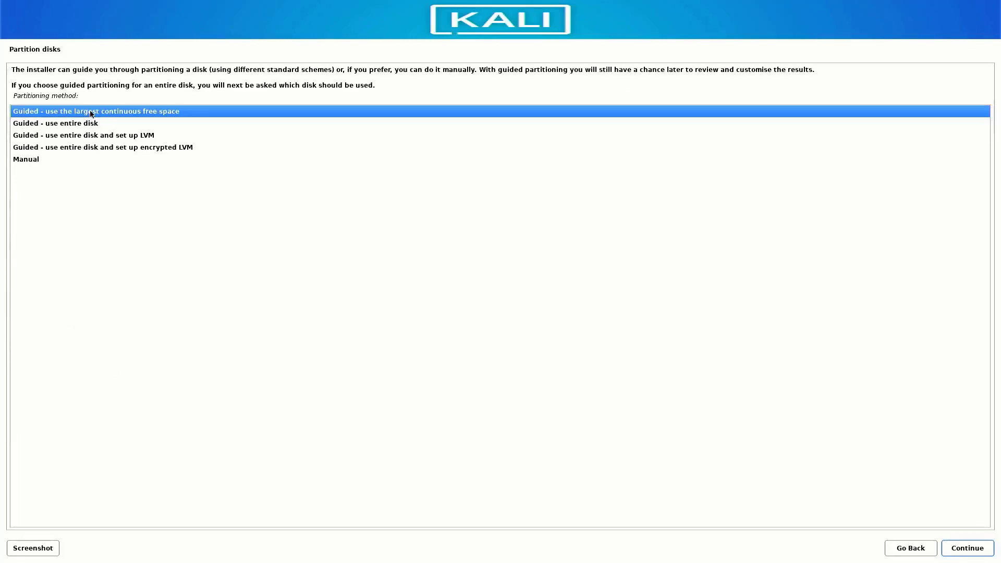
# Select Manual as the partitioning method.
pyautogui.click(25, 160)
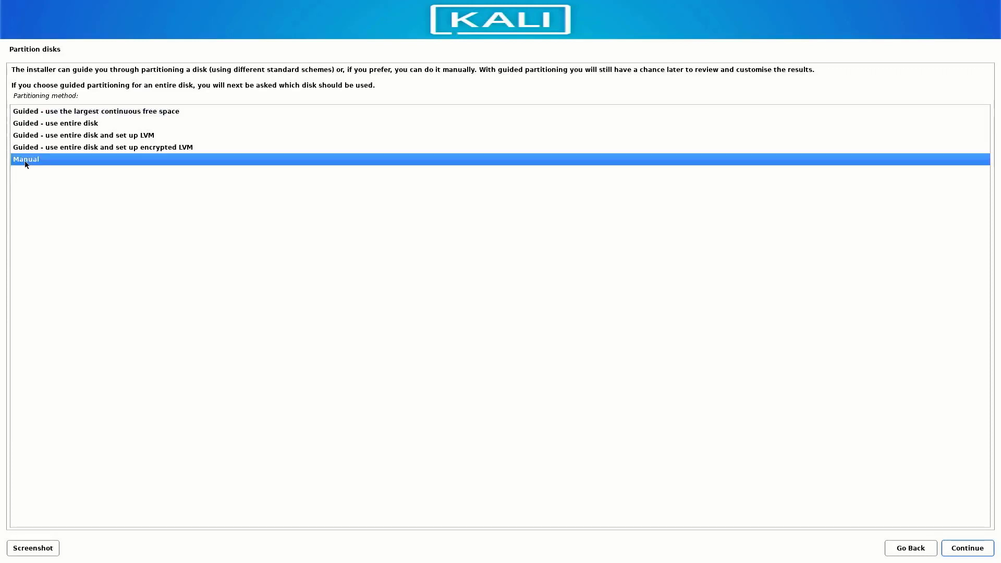
pyautogui.click(62, 113)
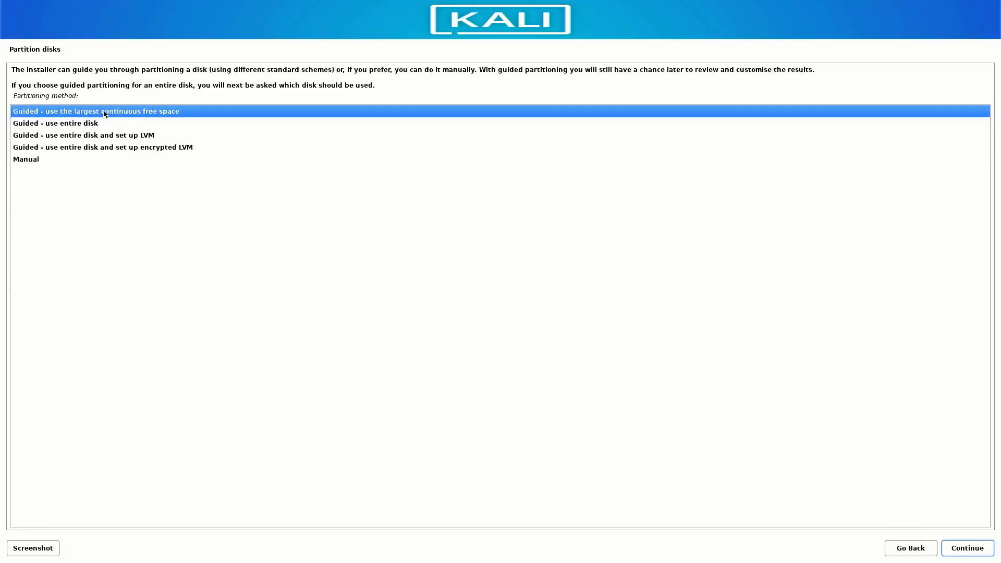
pyautogui.click(26, 159)
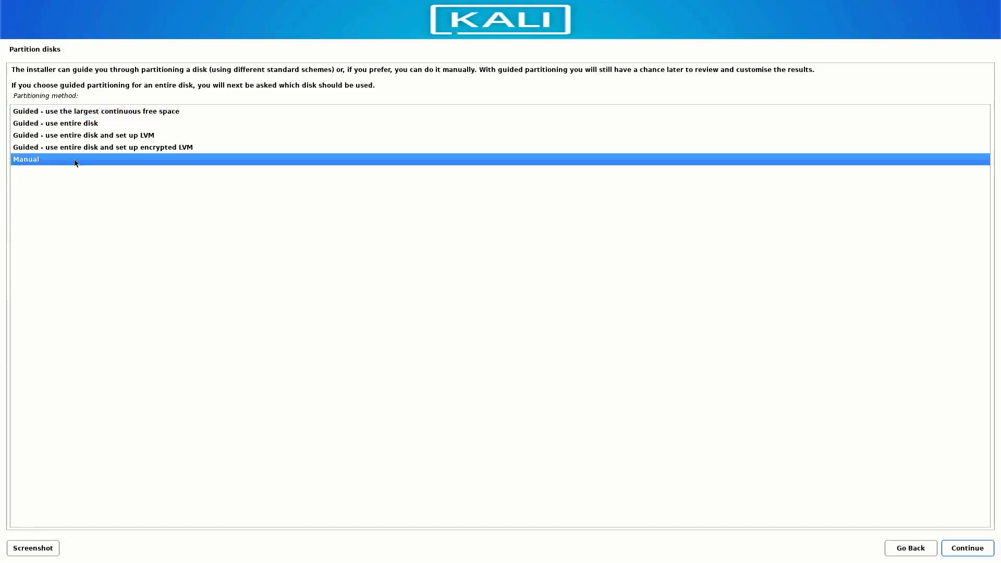
pyautogui.click(959, 554)
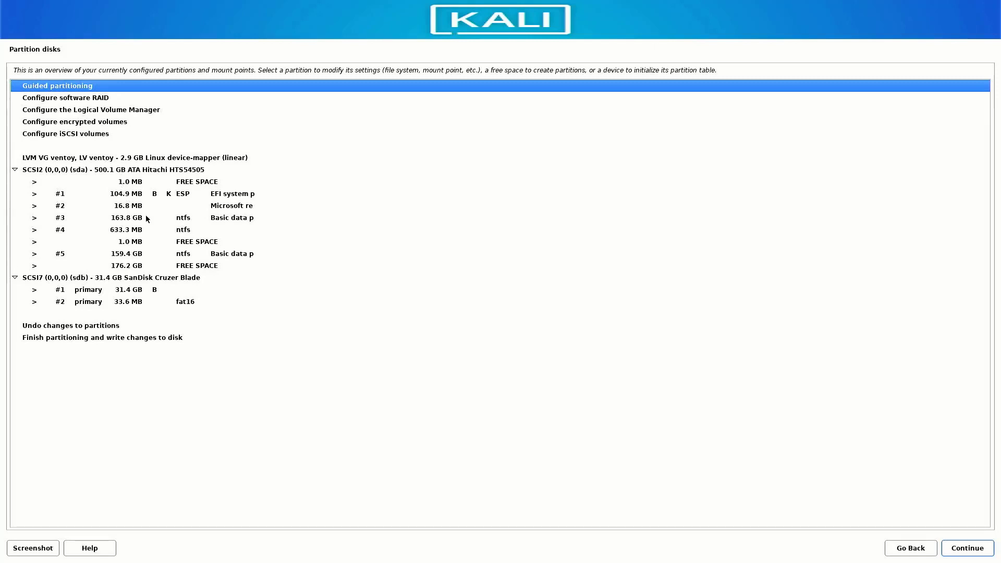
# Create a 500MB partition at the beginning of the 176.2 GB free space.
pyautogui.click(123, 266)
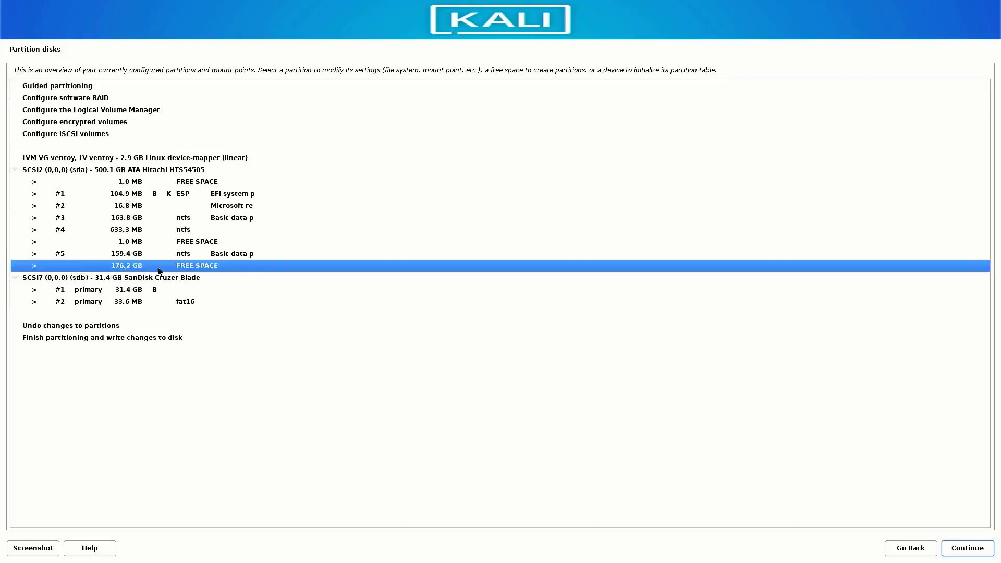
pyautogui.doubleClick(128, 267)
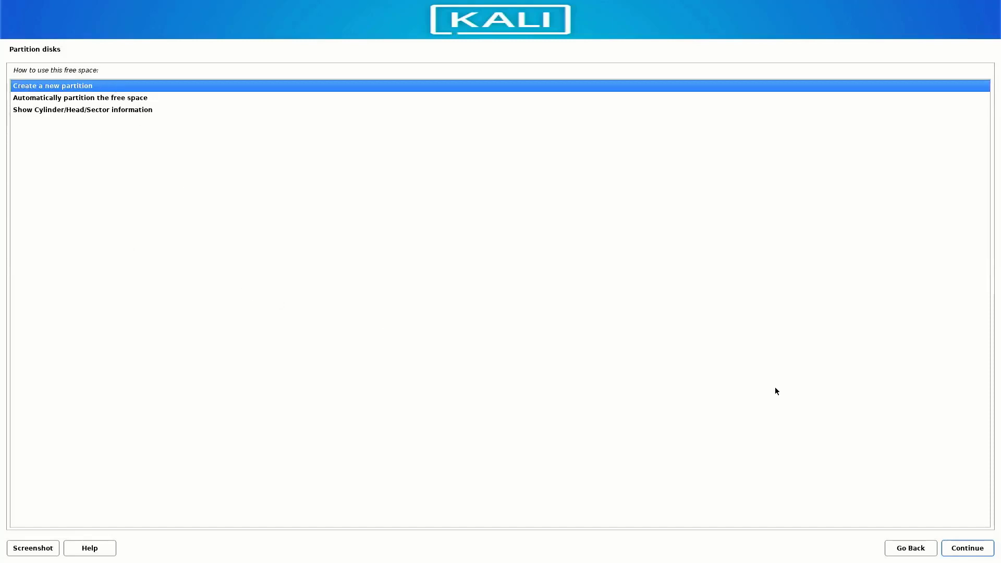
pyautogui.click(969, 549)
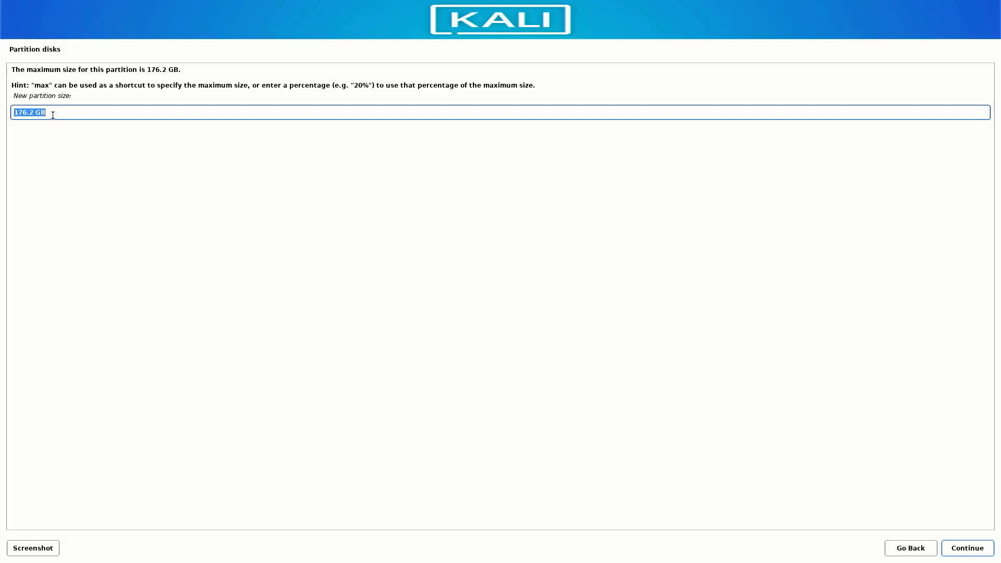
pyautogui.moveTo(52, 115); pyautogui.dragTo(0, 102)
pyautogui.write('500MB')
pyautogui.click(966, 548)
pyautogui.click(968, 548)
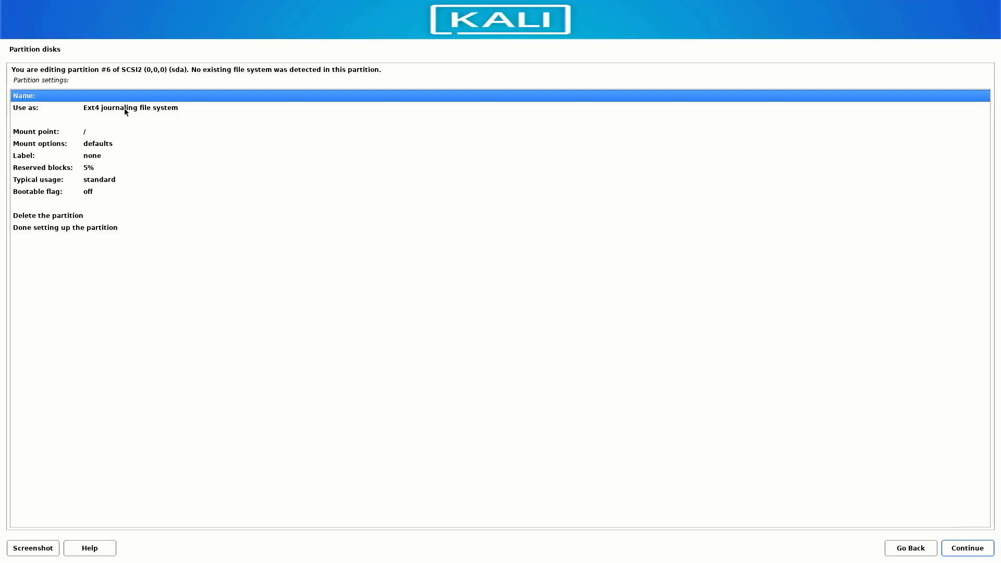
# Set the new partition's use to EFI System Partition and finish its setup.
pyautogui.doubleClick(108, 108)
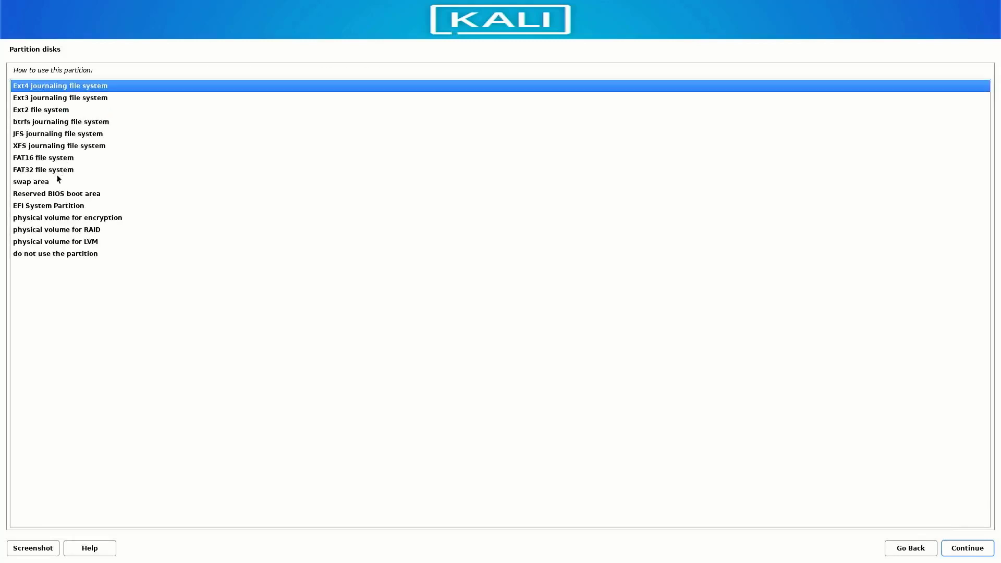
pyautogui.click(24, 206)
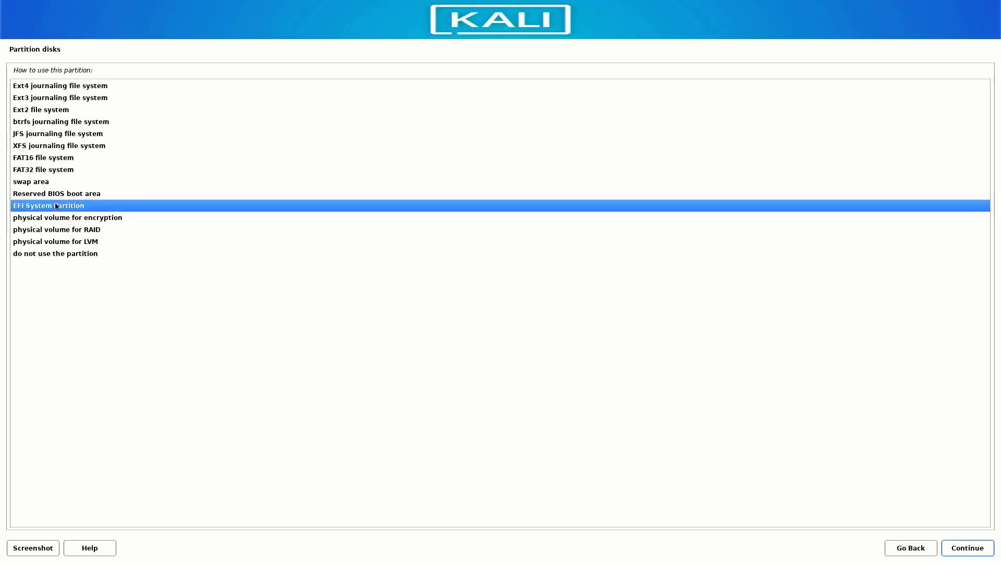
pyautogui.click(963, 551)
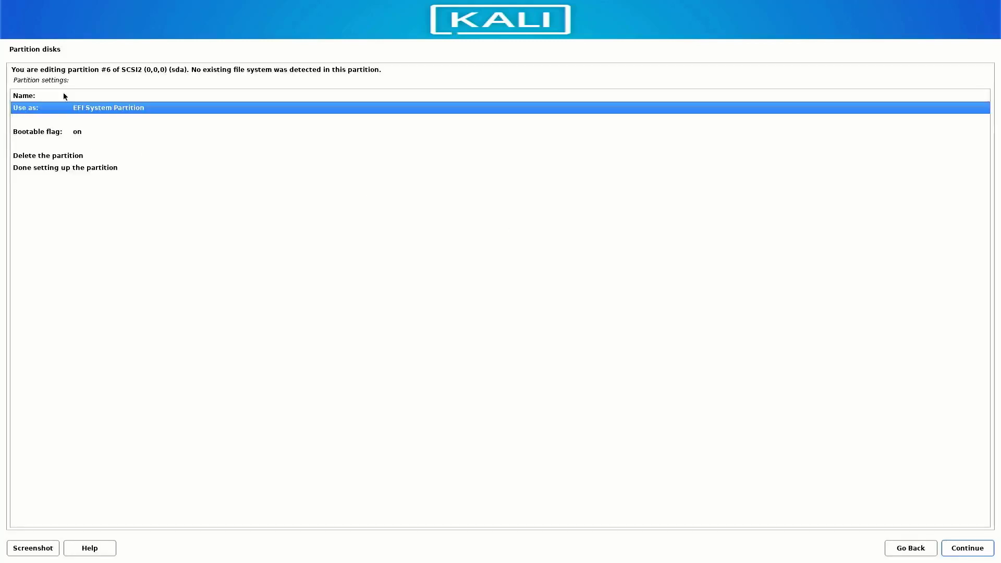
pyautogui.click(52, 167)
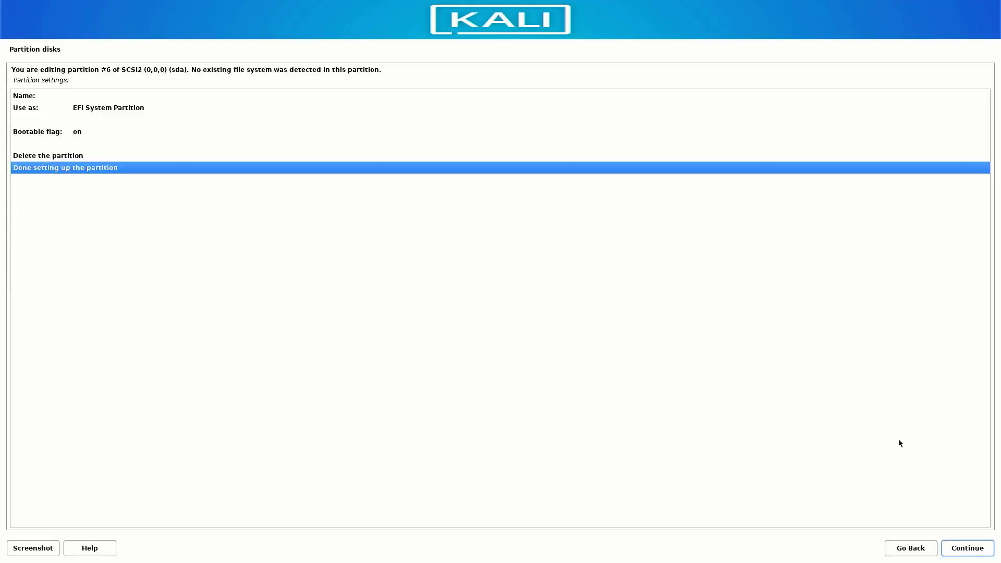
pyautogui.click(959, 549)
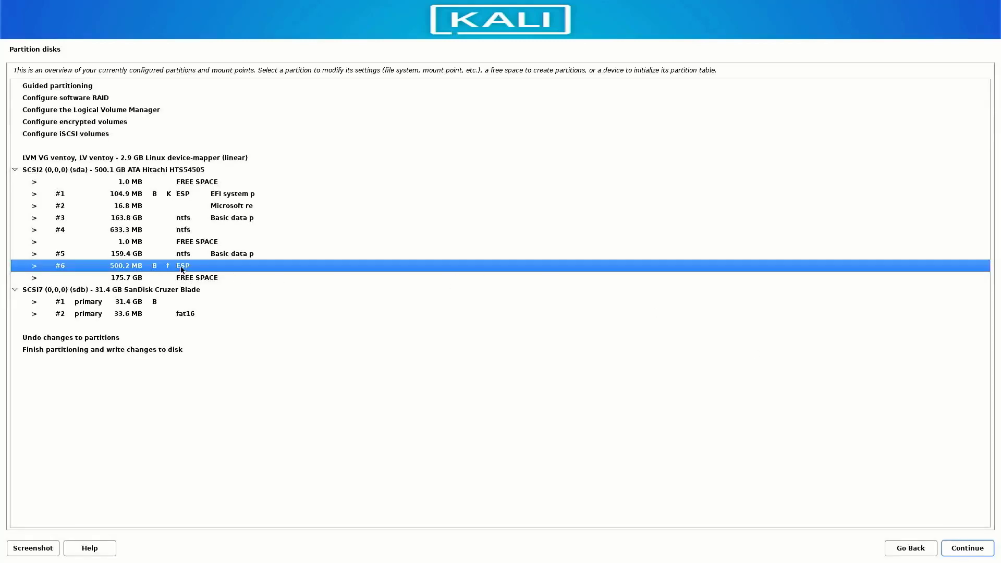
# Create an 8.7 GB partition at the beginning of the 175.7 GB free space.
pyautogui.click(182, 281)
pyautogui.doubleClick(182, 280)
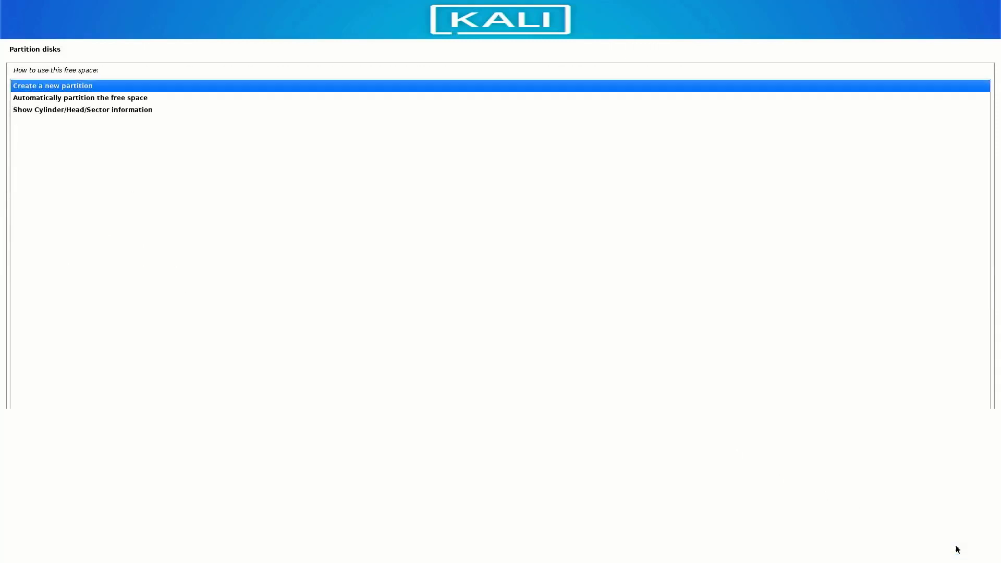
pyautogui.click(958, 548)
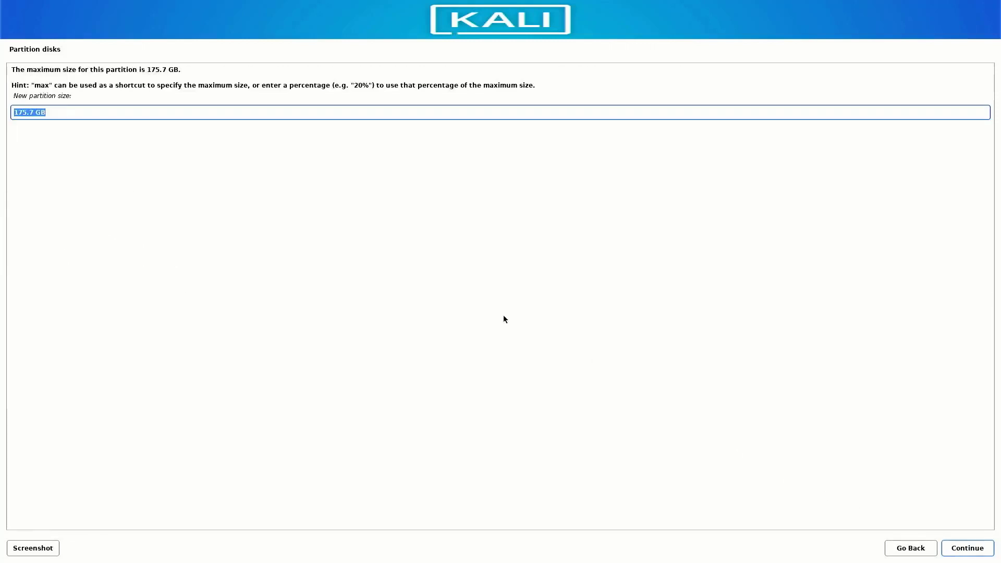
pyautogui.click(24, 112)
pyautogui.moveTo(27, 113); pyautogui.dragTo(4, 111)
pyautogui.write('8')
pyautogui.click(969, 554)
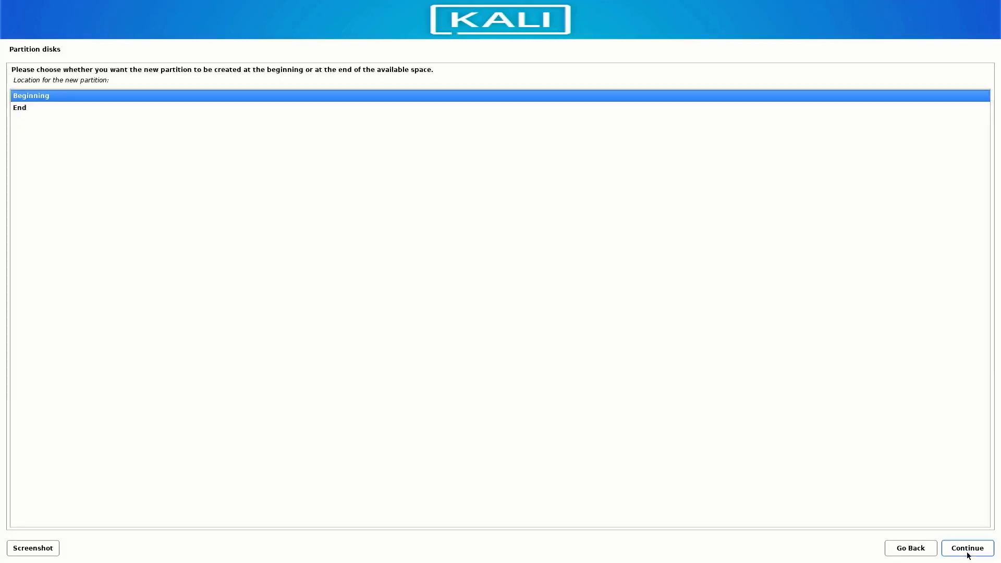
pyautogui.click(968, 554)
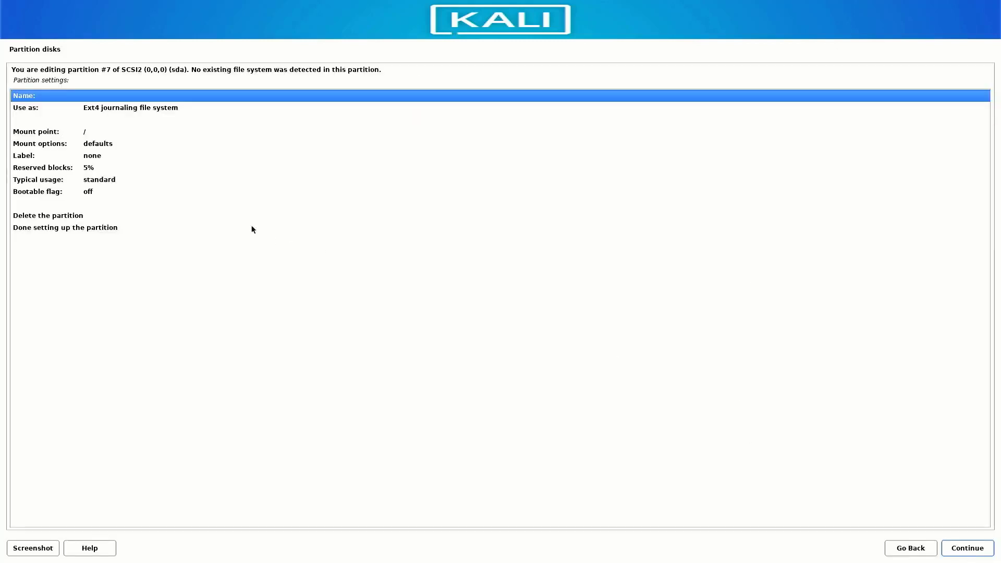
# Set partition #7 as a swap area, finish it, and select the 167.0 GB free space.
pyautogui.doubleClick(111, 111)
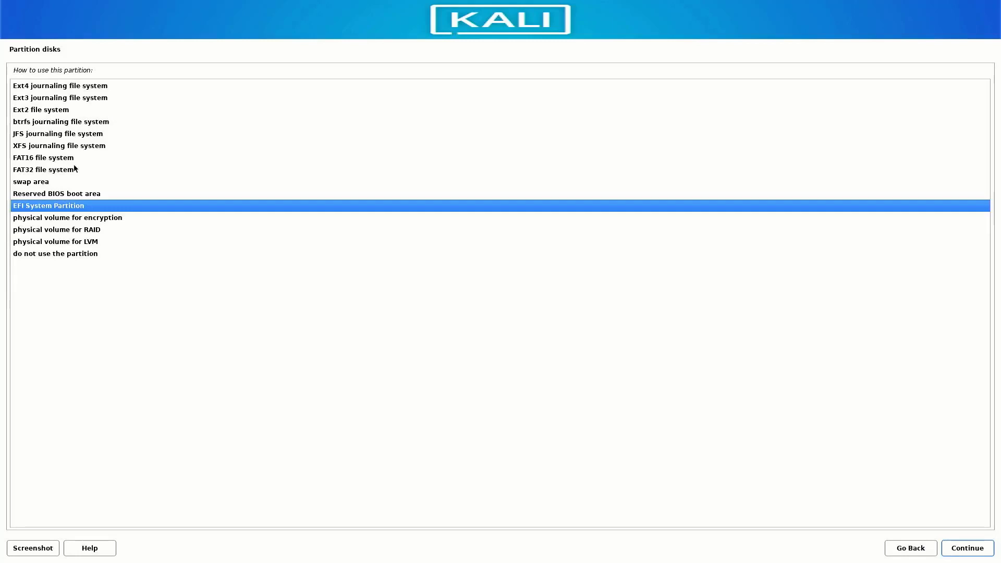
pyautogui.click(41, 184)
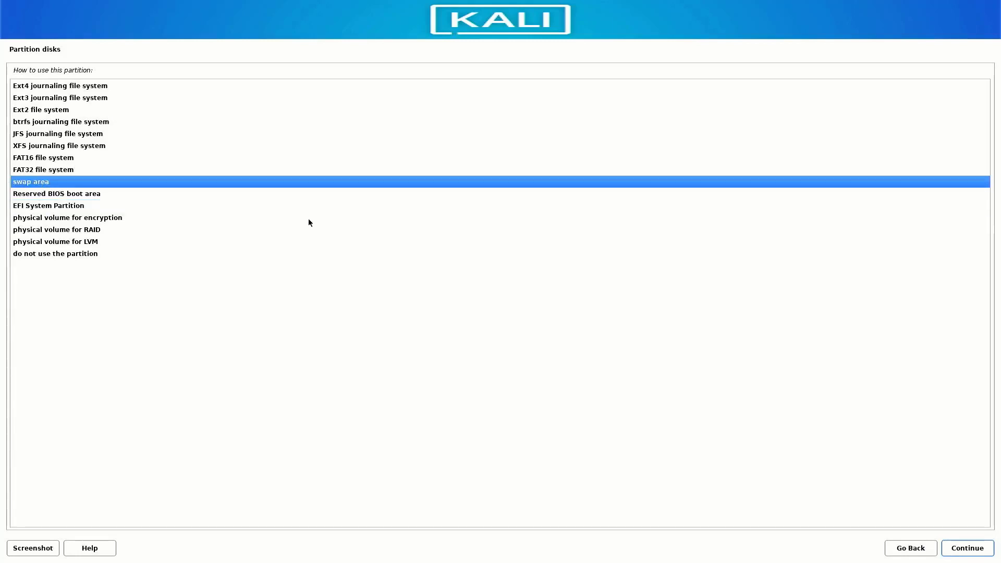
pyautogui.click(971, 551)
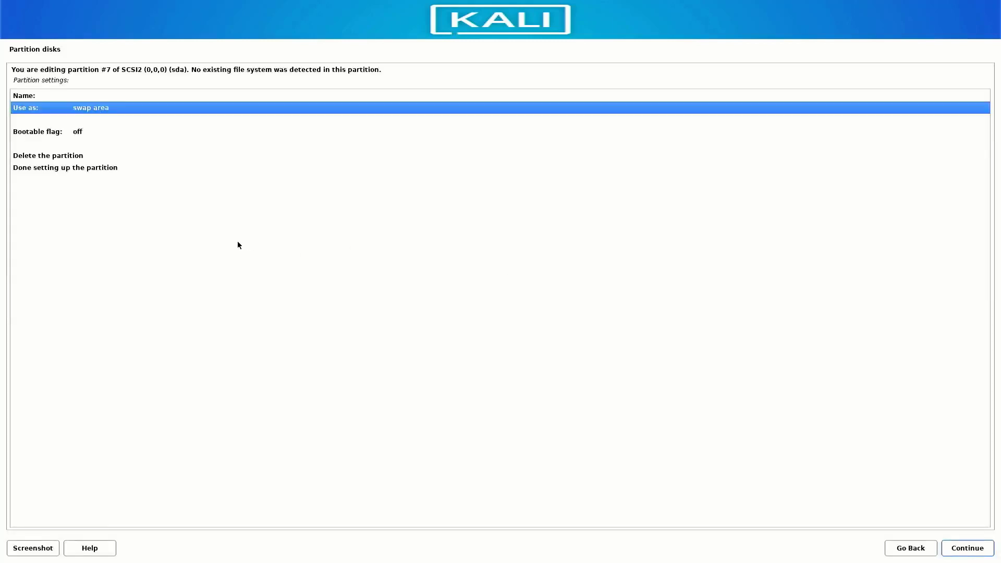
pyautogui.click(59, 170)
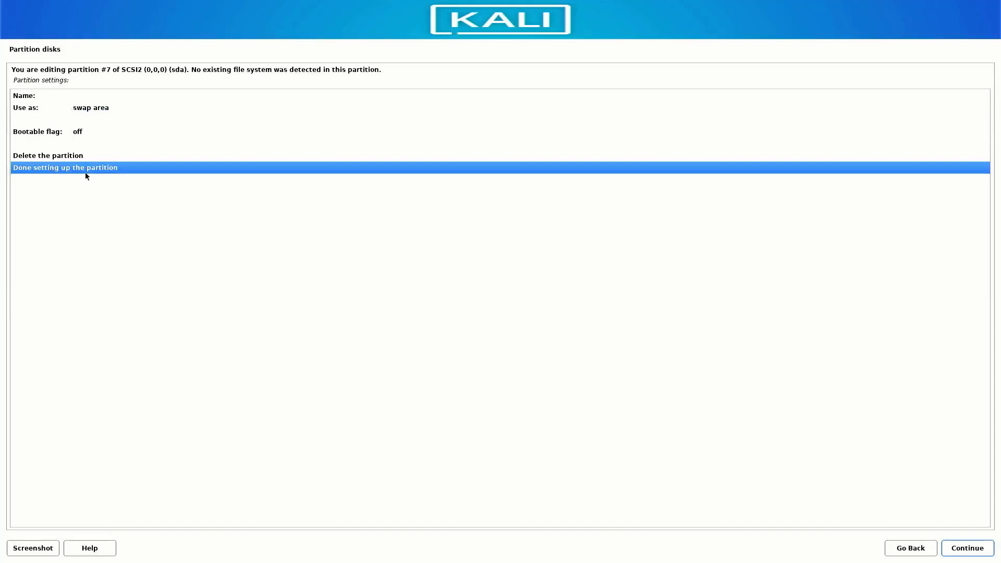
pyautogui.click(961, 550)
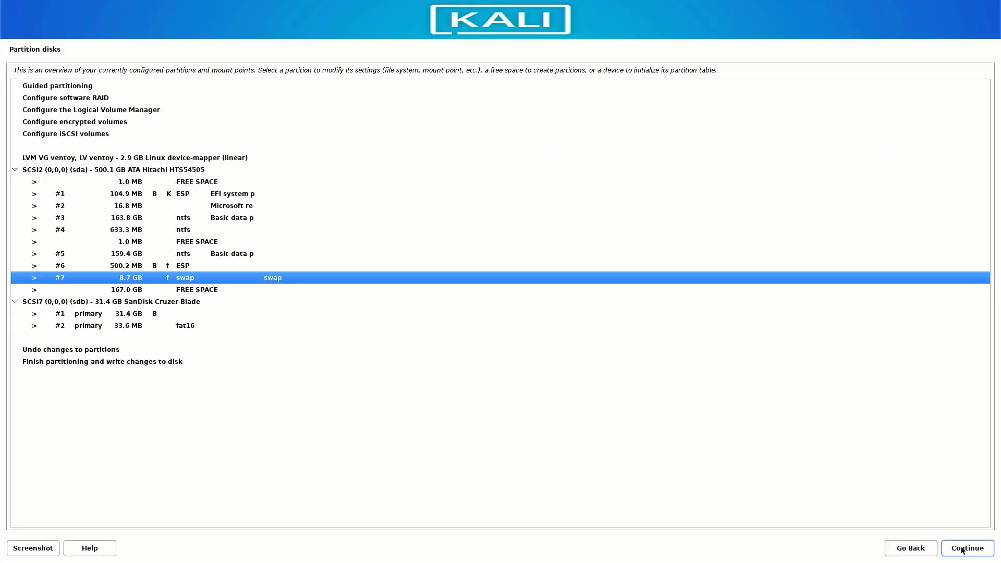
pyautogui.click(185, 271)
pyautogui.click(178, 281)
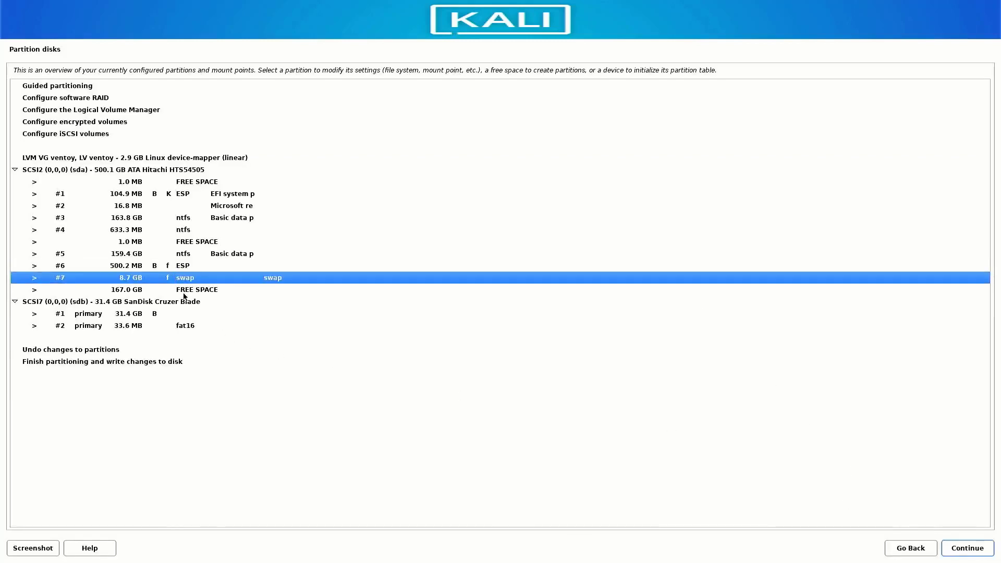
pyautogui.click(188, 291)
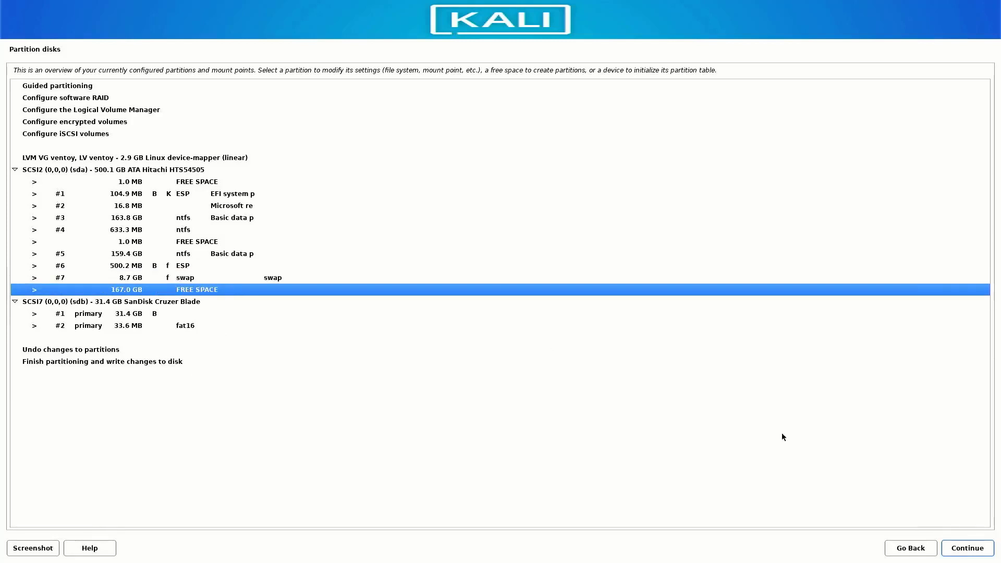
# Create partition #8 from all 167.0 GB free space as ext4 mounted at /.
pyautogui.click(965, 550)
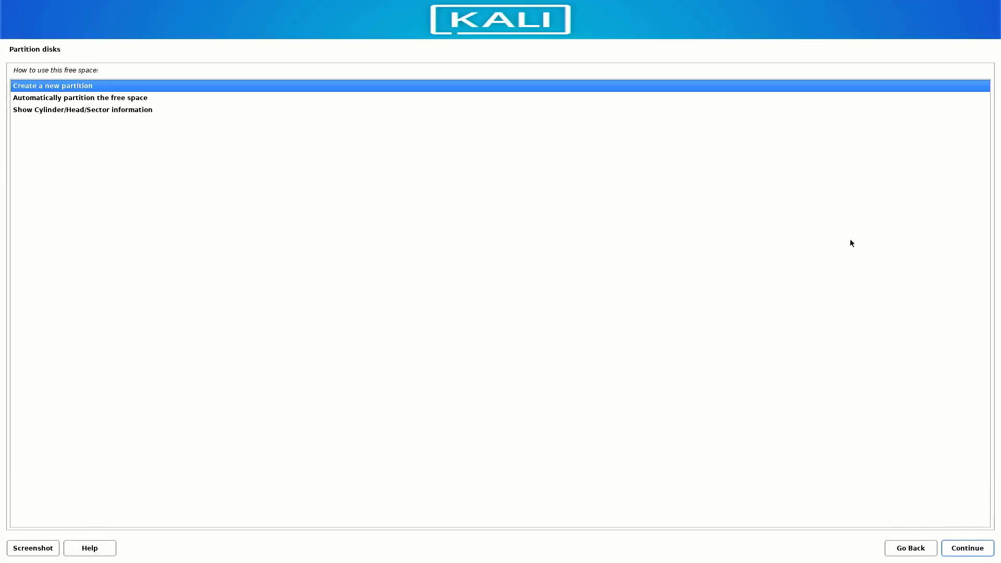
pyautogui.click(975, 550)
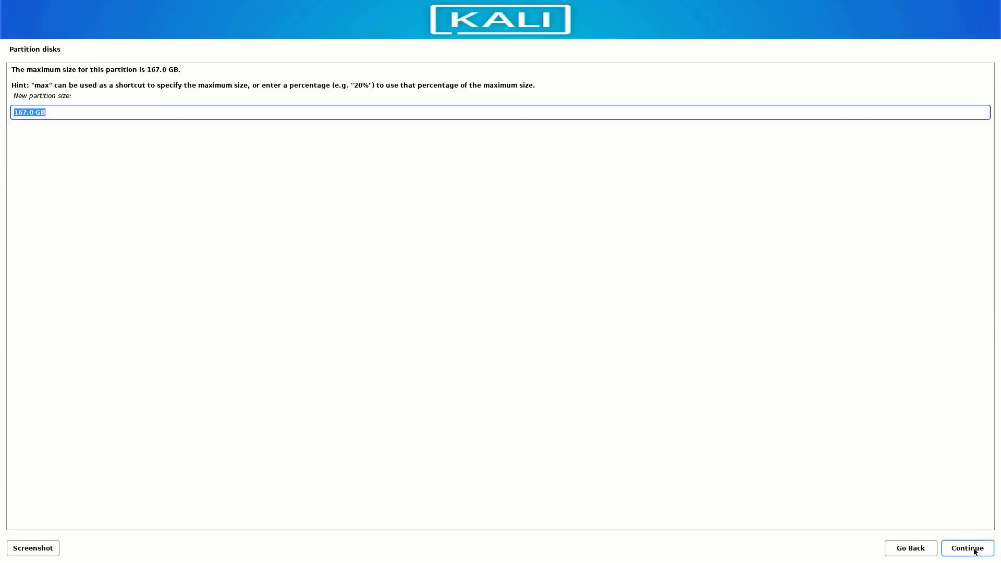
pyautogui.click(976, 552)
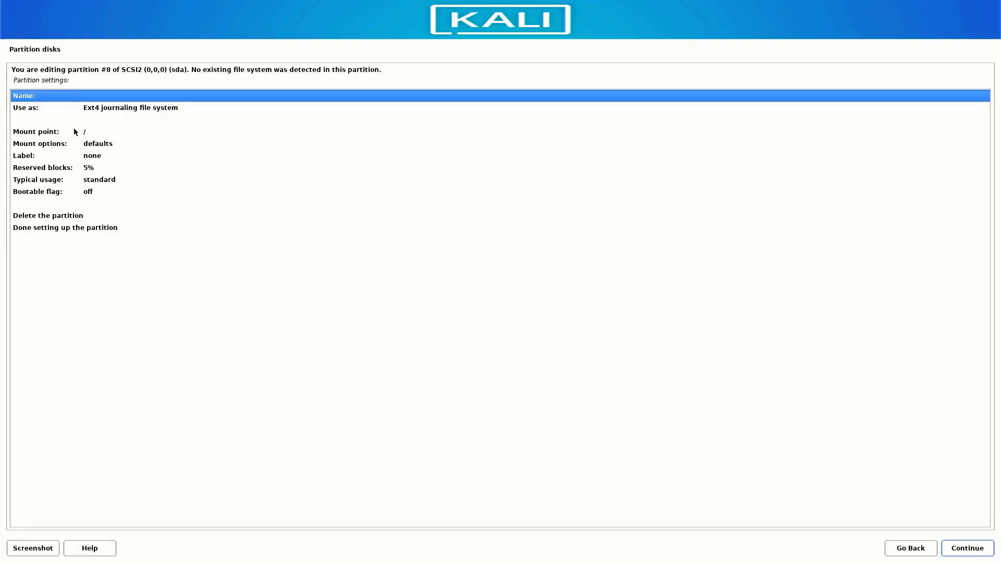
pyautogui.click(66, 229)
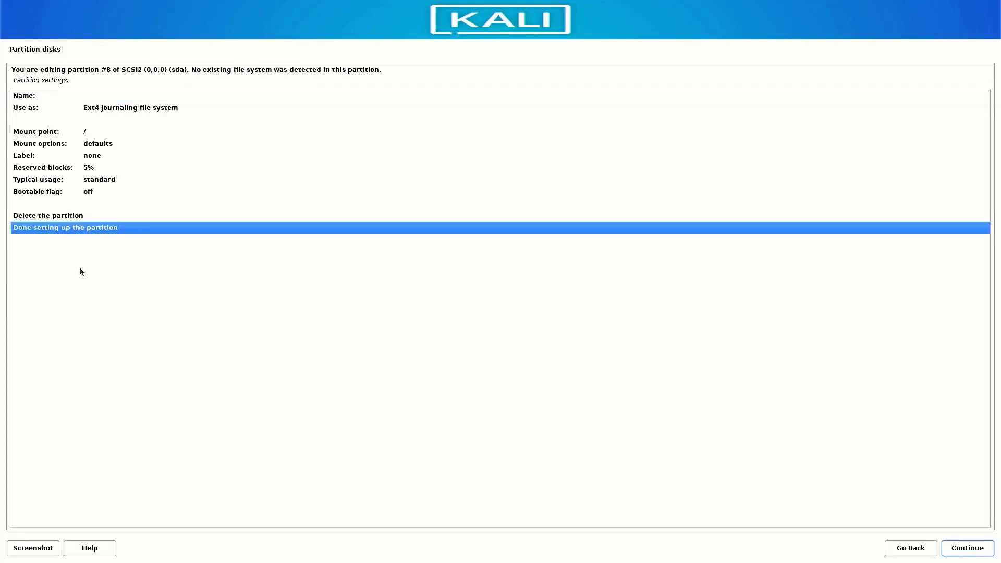
pyautogui.click(974, 551)
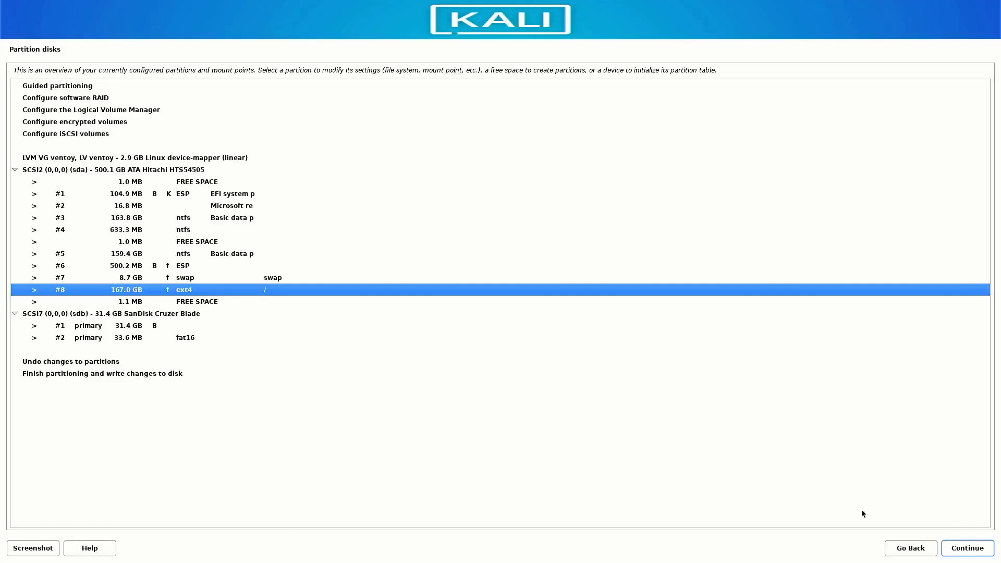
pyautogui.click(155, 266)
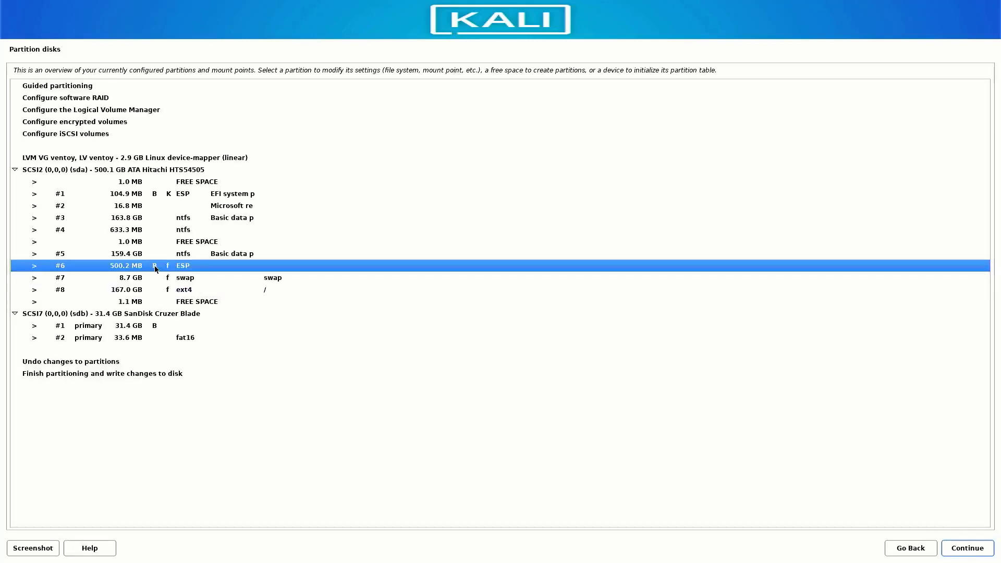
pyautogui.click(175, 293)
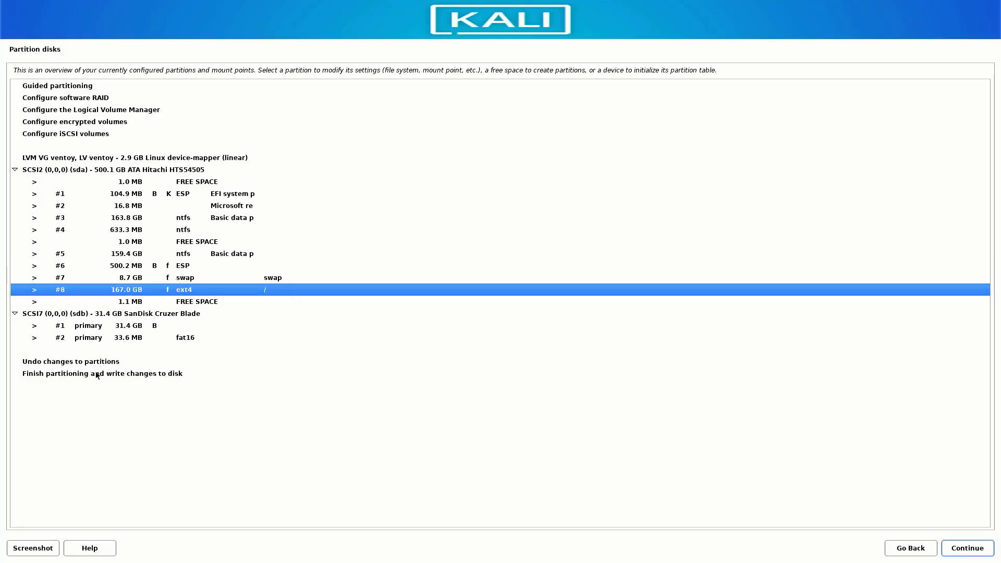
# Finish partitioning and answer Yes to write the EFI, swap and ext4 partitions to disk.
pyautogui.click(158, 373)
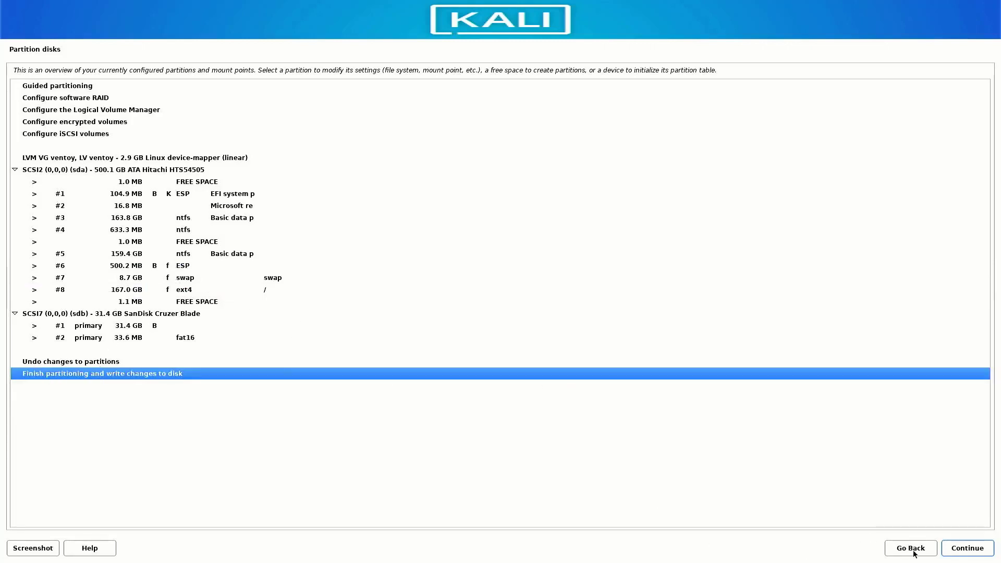
pyautogui.click(958, 556)
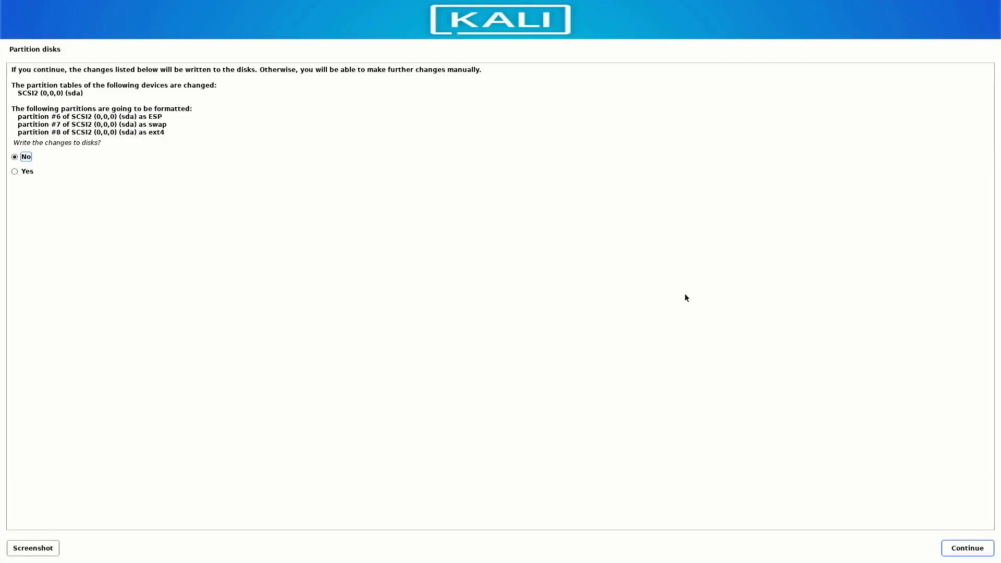
pyautogui.moveTo(180, 120); pyautogui.dragTo(164, 119)
pyautogui.moveTo(18, 116); pyautogui.dragTo(176, 133)
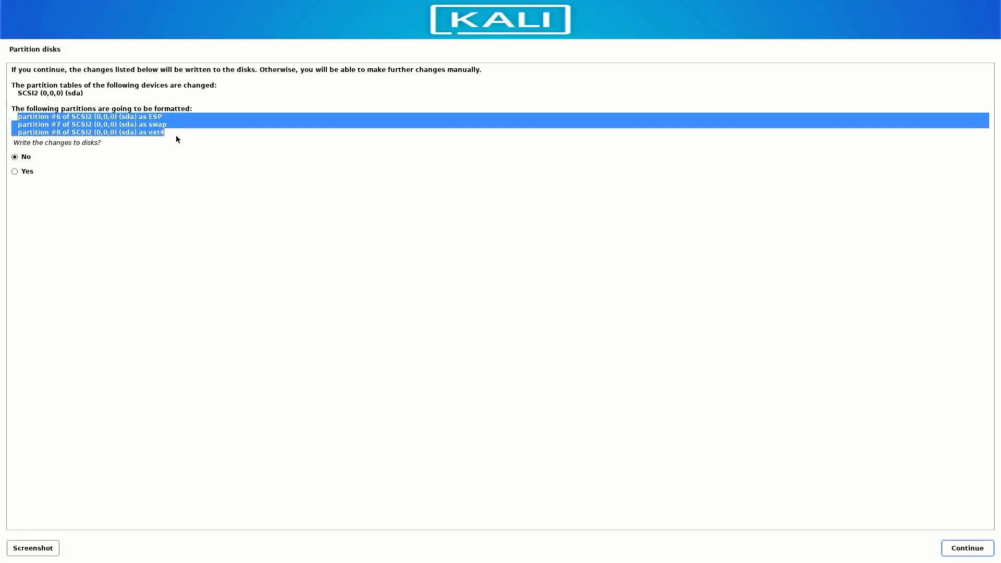
pyautogui.click(15, 171)
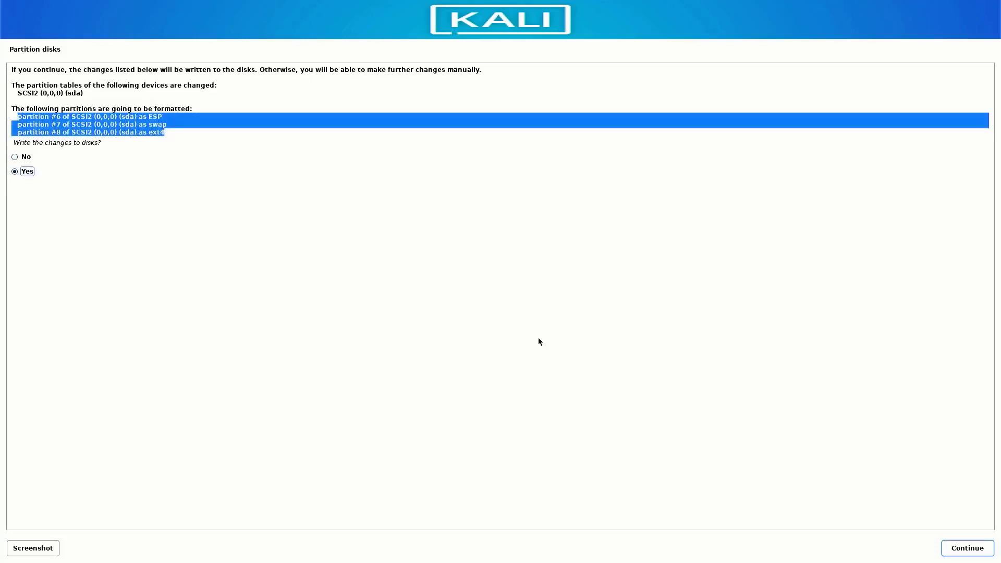
pyautogui.click(960, 549)
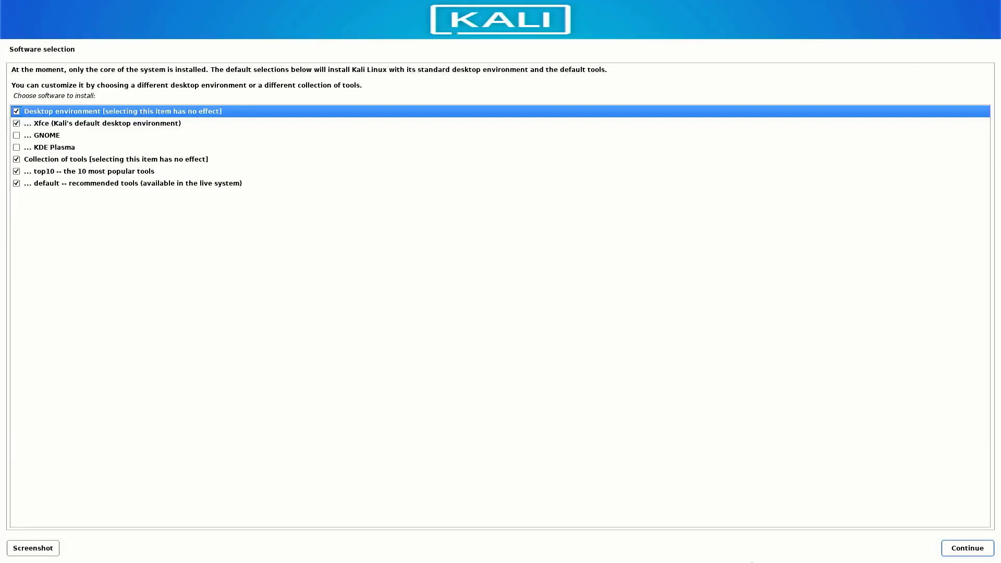
# Keep the default Xfce, top10 and default tools selections and install them.
pyautogui.click(962, 552)
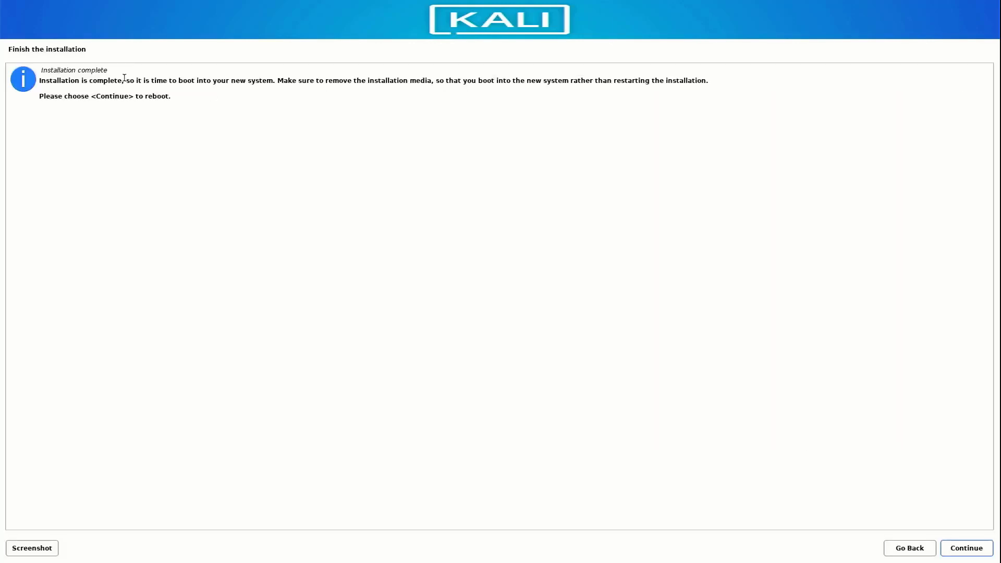
# Reboot and boot 'Windows Boot Manager (on /dev/sda1)' from the GRUB menu.
pyautogui.click(977, 554)
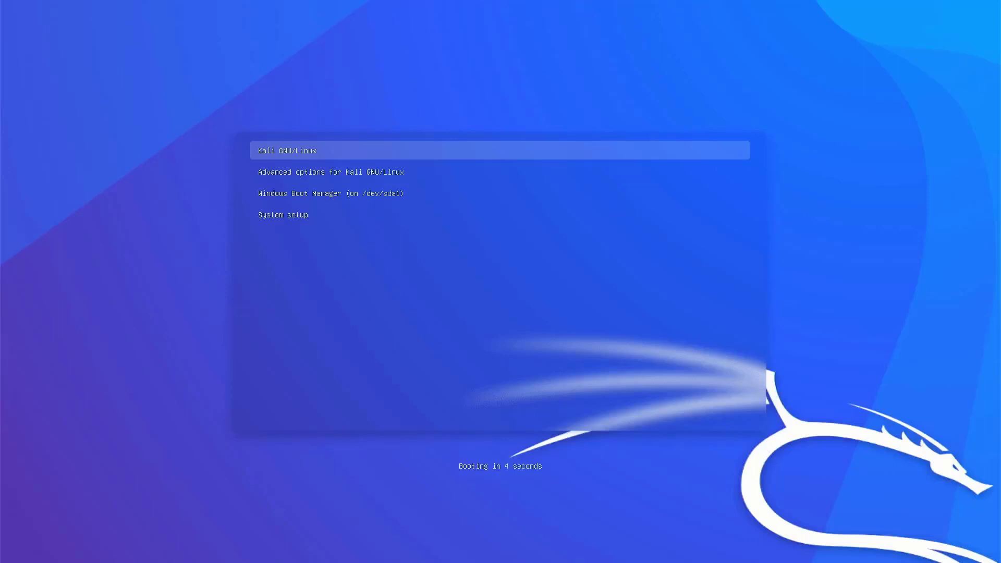
pyautogui.press('Down')
pyautogui.press('Down')
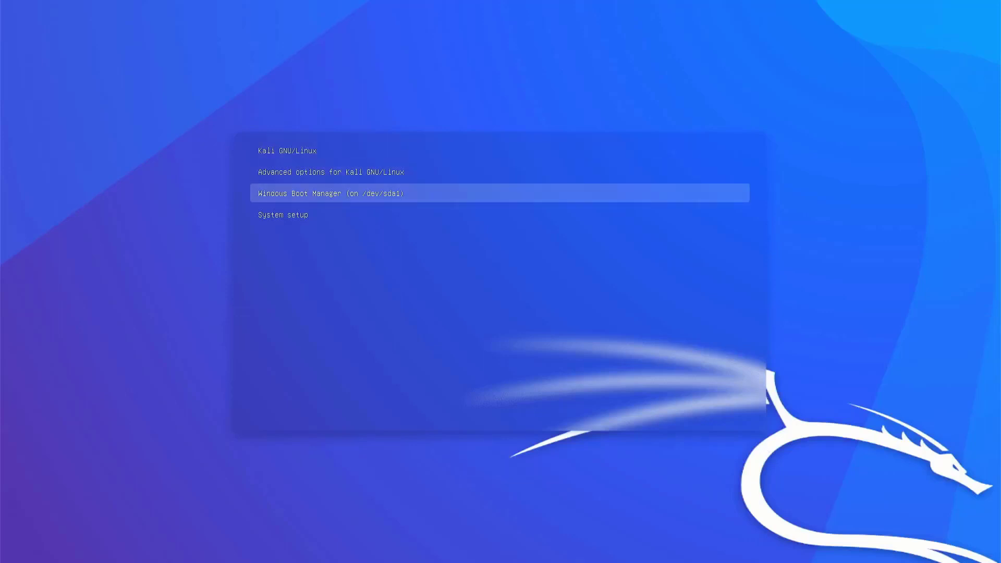
pyautogui.press('Up')
pyautogui.press('Up')
pyautogui.press('Down')
pyautogui.press('Down')
pyautogui.press('Return')
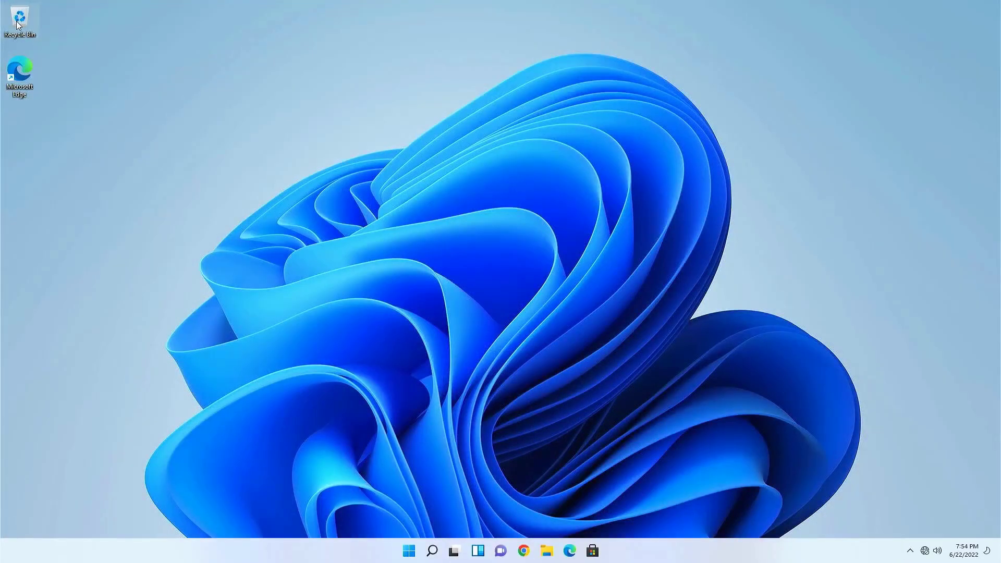
# Browse the Recycle Bin and This PC drives in File Explorer, then close it.
pyautogui.doubleClick(17, 22)
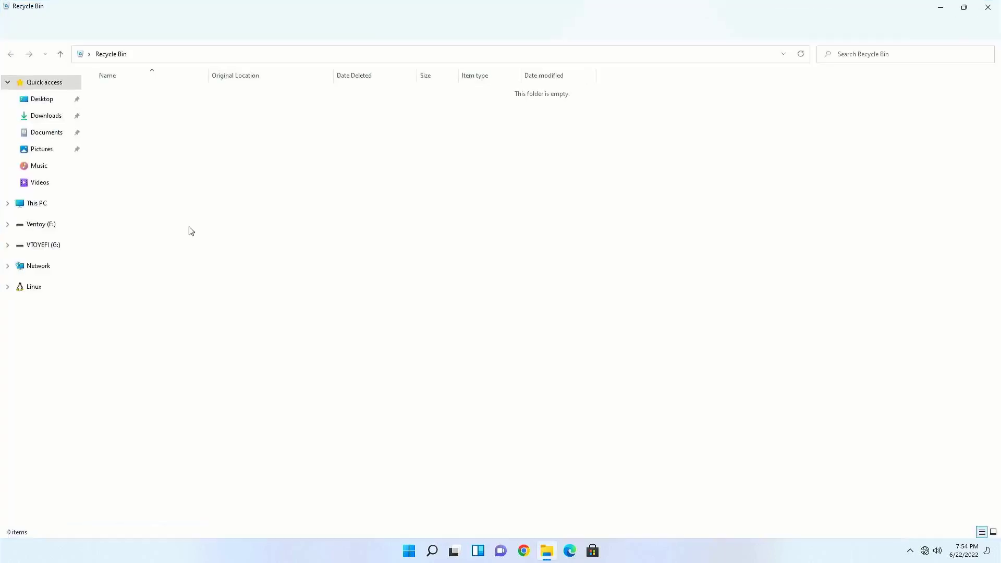
pyautogui.click(35, 206)
pyautogui.moveTo(185, 182); pyautogui.dragTo(287, 166)
pyautogui.click(988, 7)
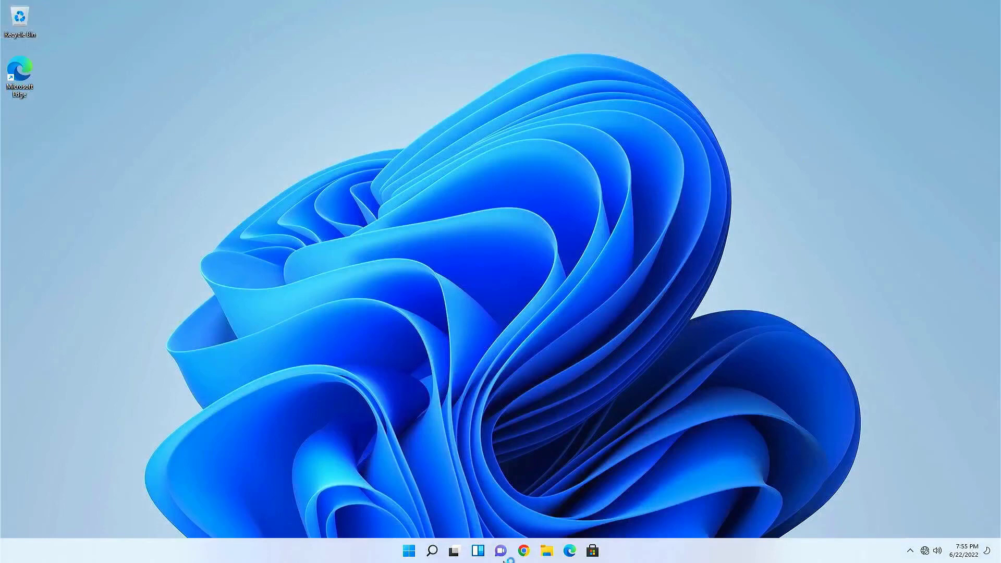
# Restart Windows 11 and choose the Kali GNU/Linux entry in the GRUB menu.
pyautogui.click(410, 552)
pyautogui.click(630, 515)
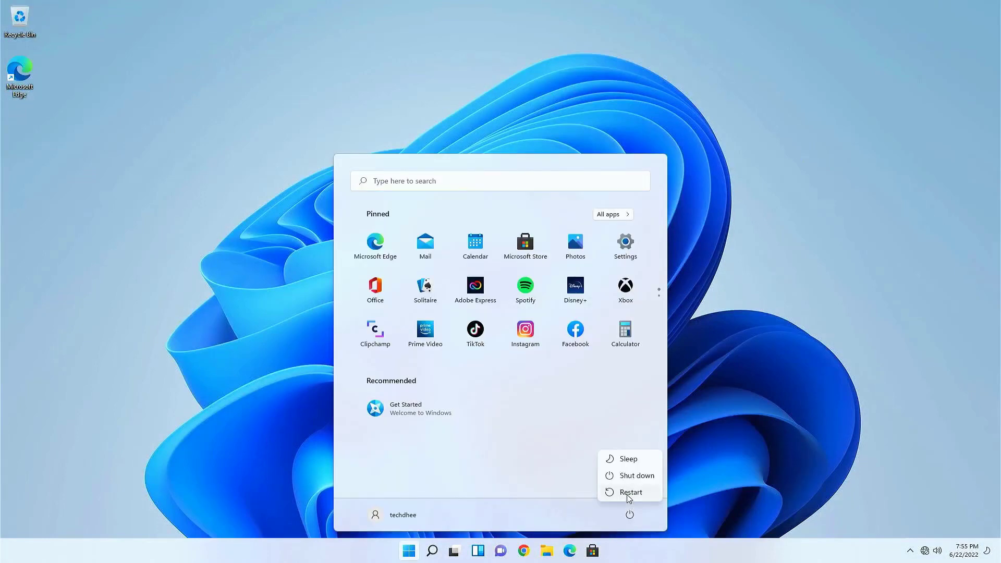
pyautogui.click(629, 494)
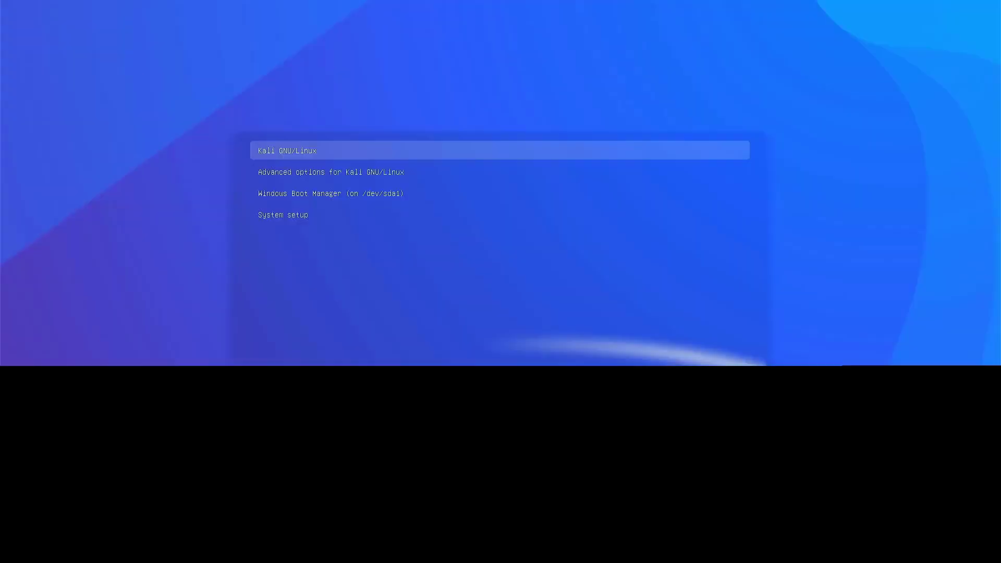
pyautogui.press('Down')
pyautogui.press('Down')
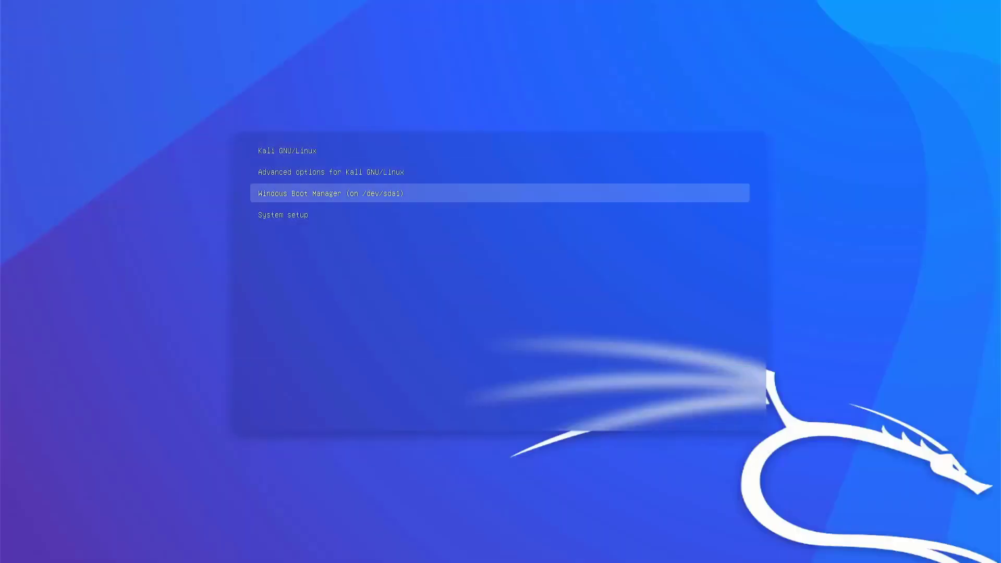
pyautogui.press('Up')
pyautogui.press('Up')
pyautogui.press('Return')
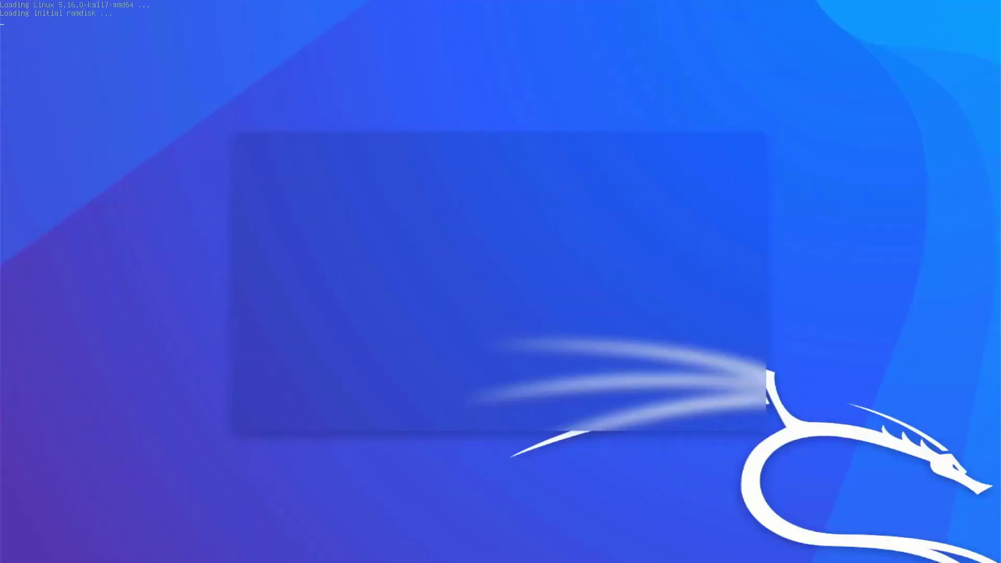